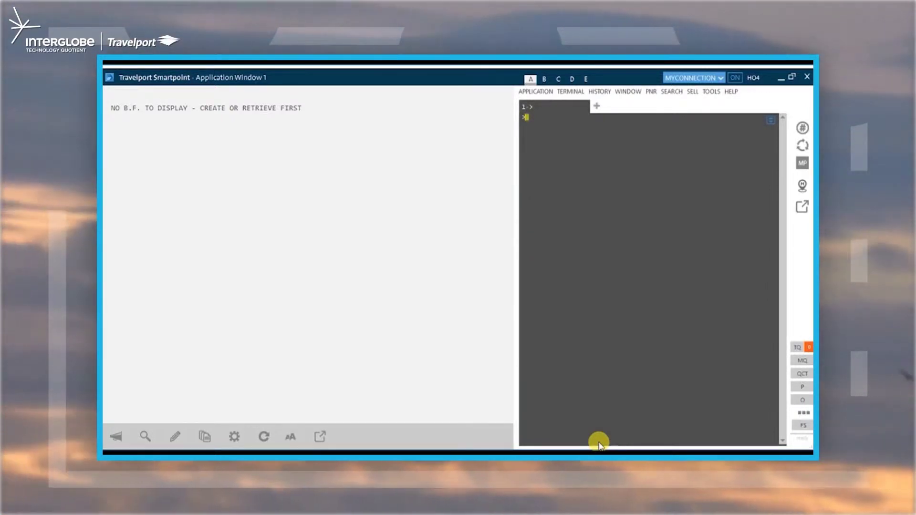
type("*")
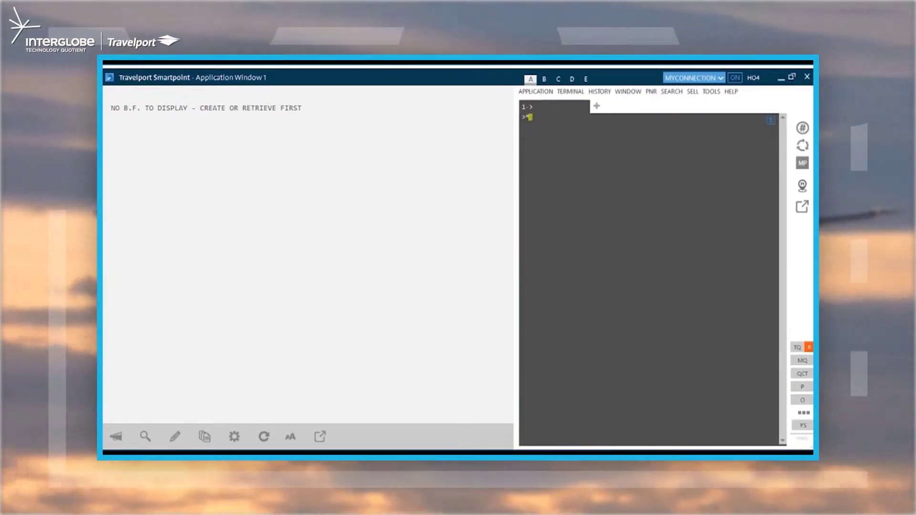
type("GGSX16")
- Retrieve PNR GGSX16 for Galileo/Testms, showing the confirmed 15 OCT GF 131 Delhi–Bahrain segment
key("Return")
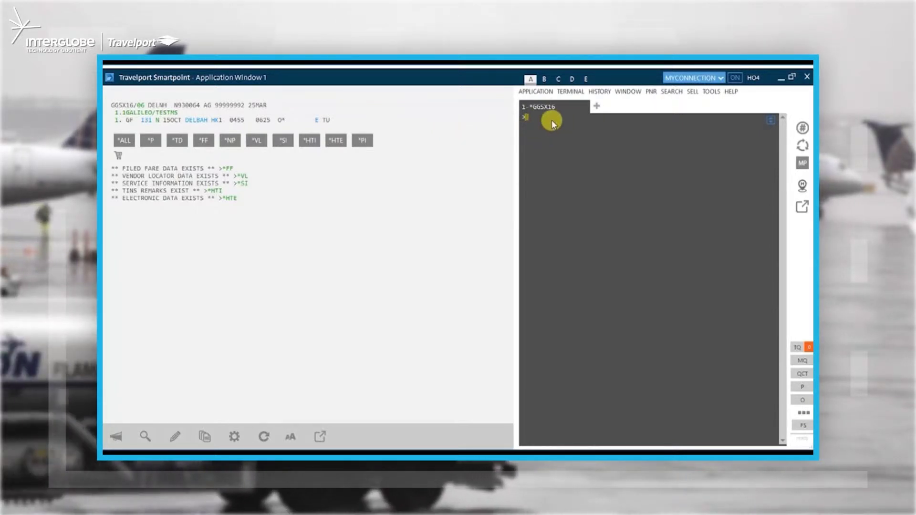
type("A")
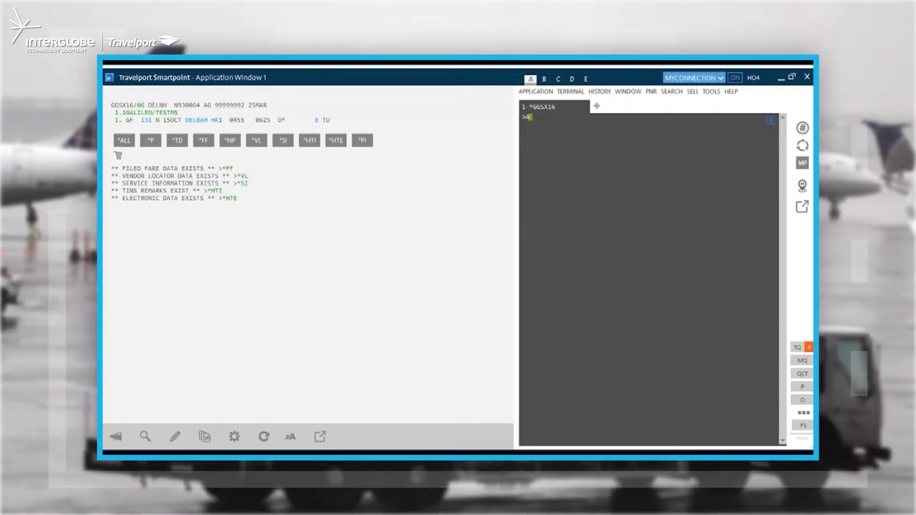
type("20OCTDEL")
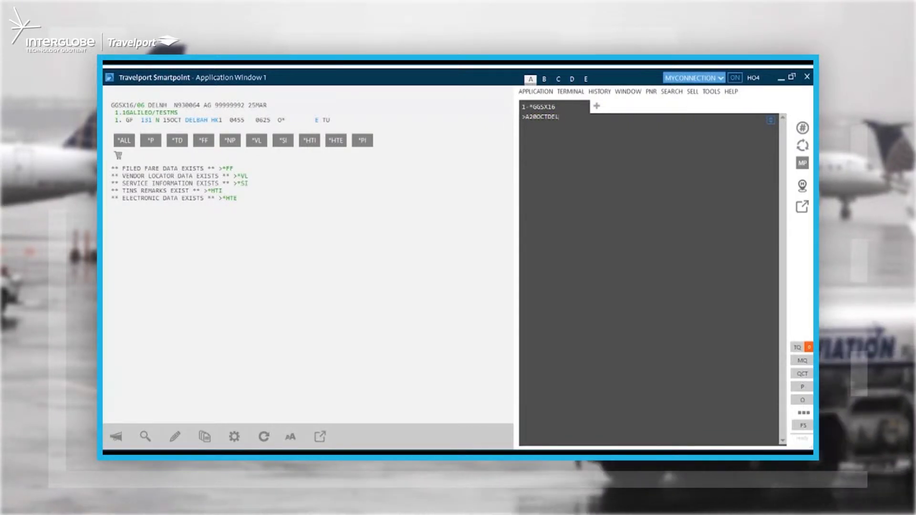
type("BAH*GF")
- Sell GF 131 from the 20 OCT Delhi–Bahrain availability into booking GGSX16
key("Return")
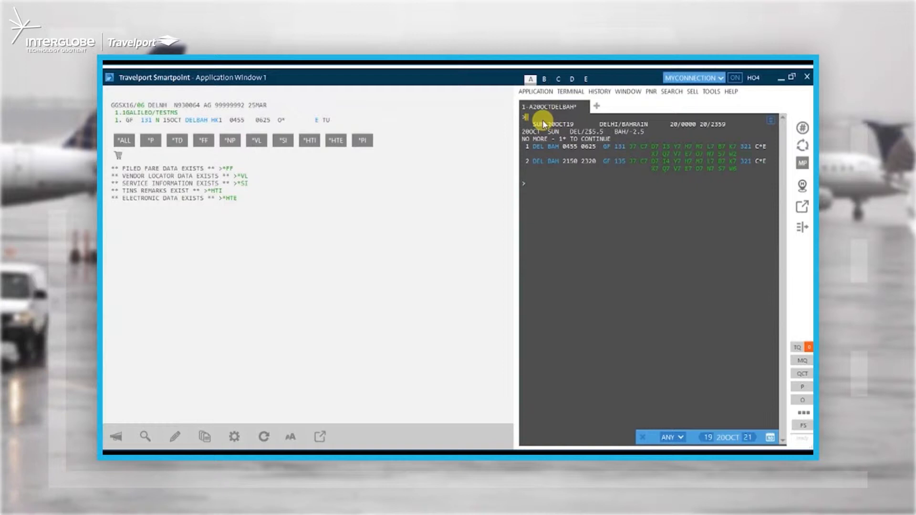
left_click(706, 152)
type("ER")
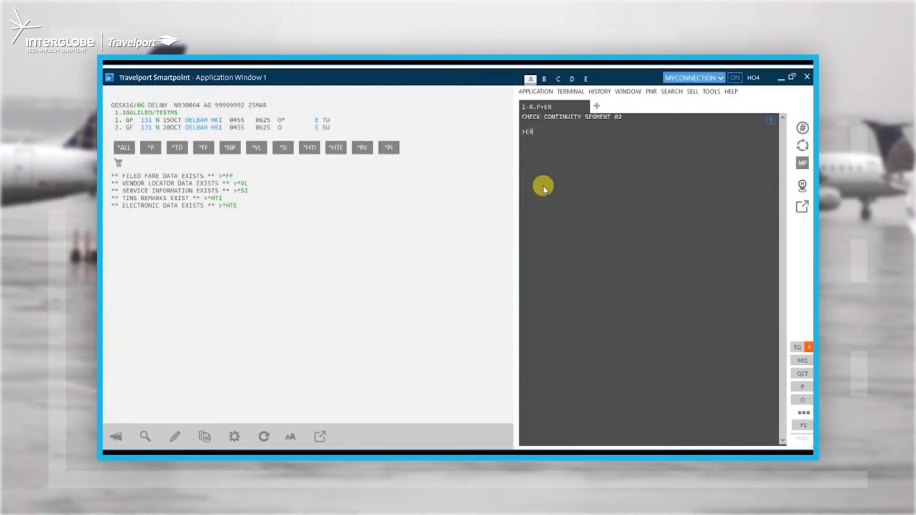
- Save and redisplay GGSX16, then submit a VR3 reissue for it
key("Return")
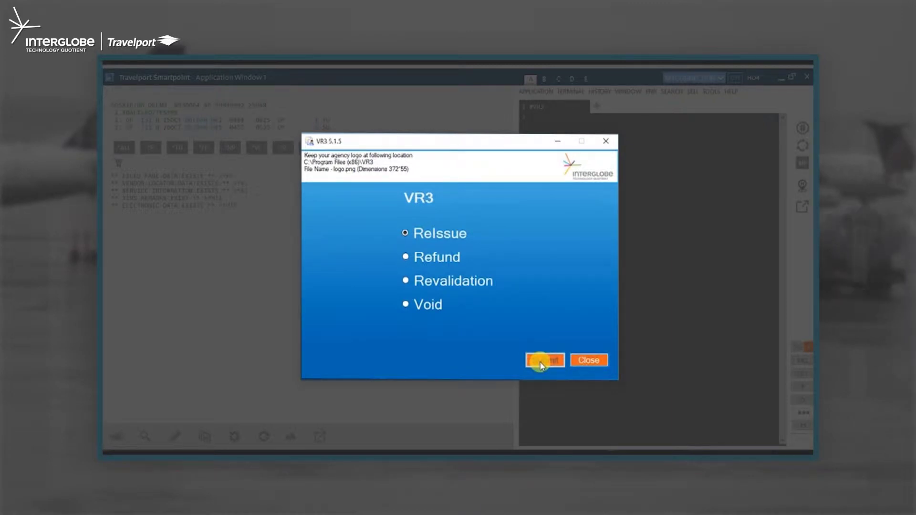
left_click(541, 361)
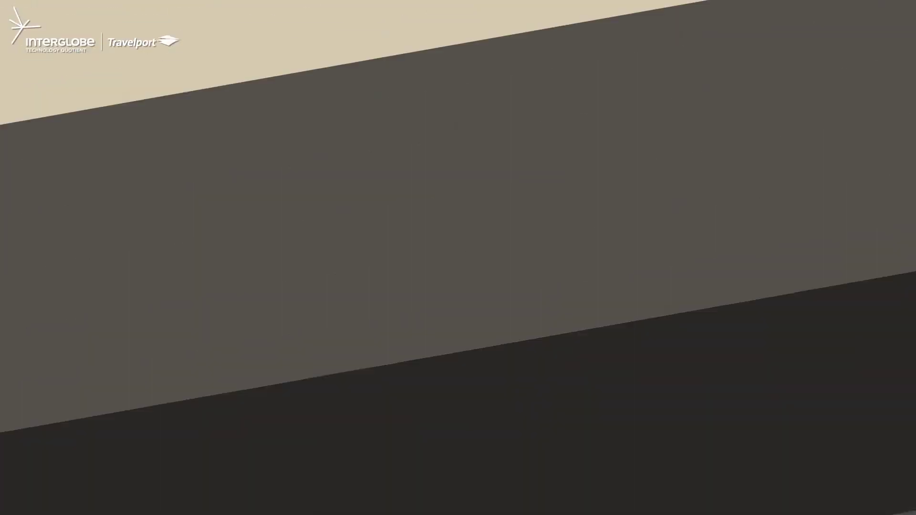
left_click(365, 128)
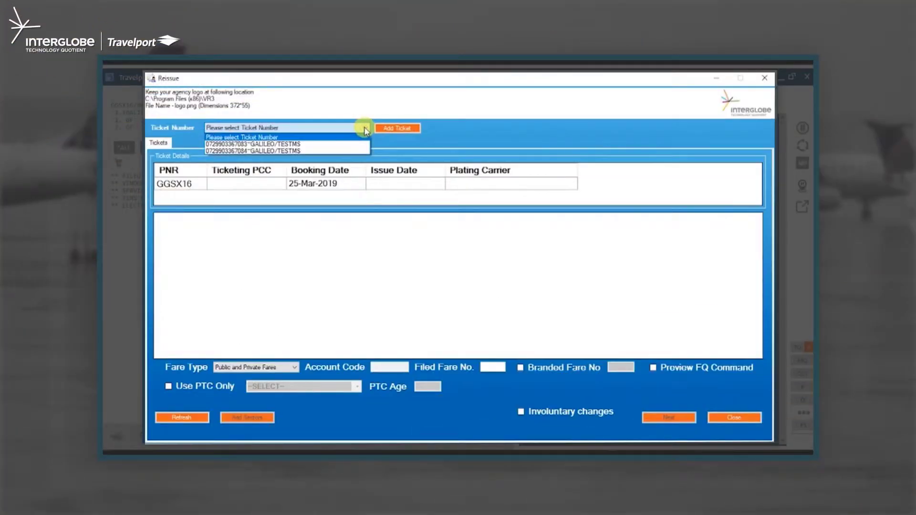
left_click(275, 152)
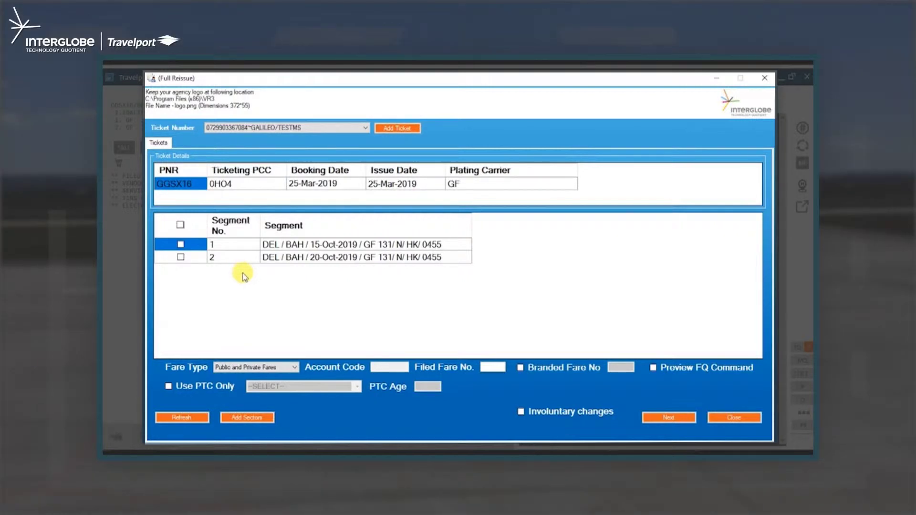
left_click(180, 257)
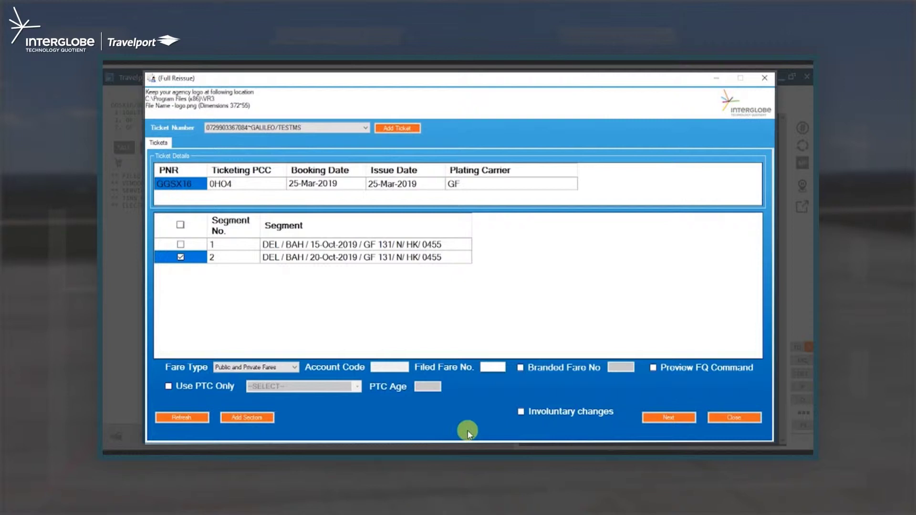
left_click(673, 419)
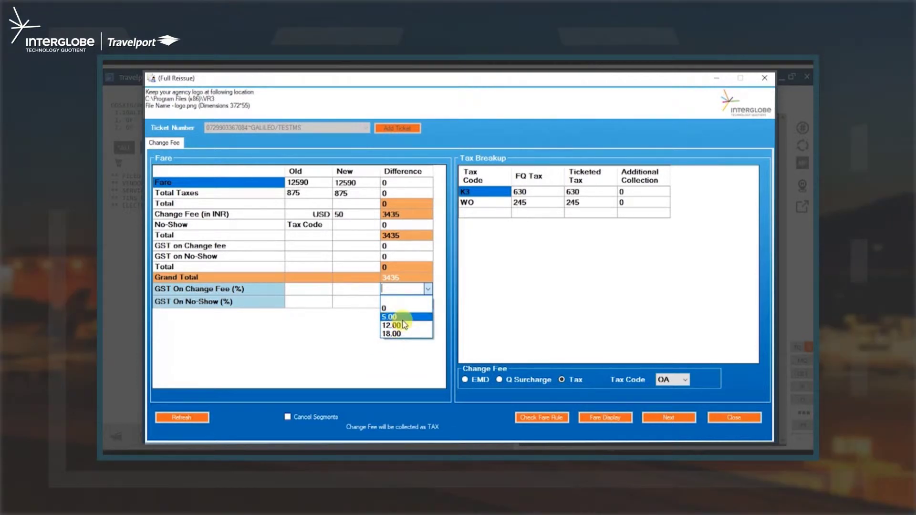
- Set 5.00% GST on the 3435 change fee and view the NOWIND fare rules
left_click(402, 319)
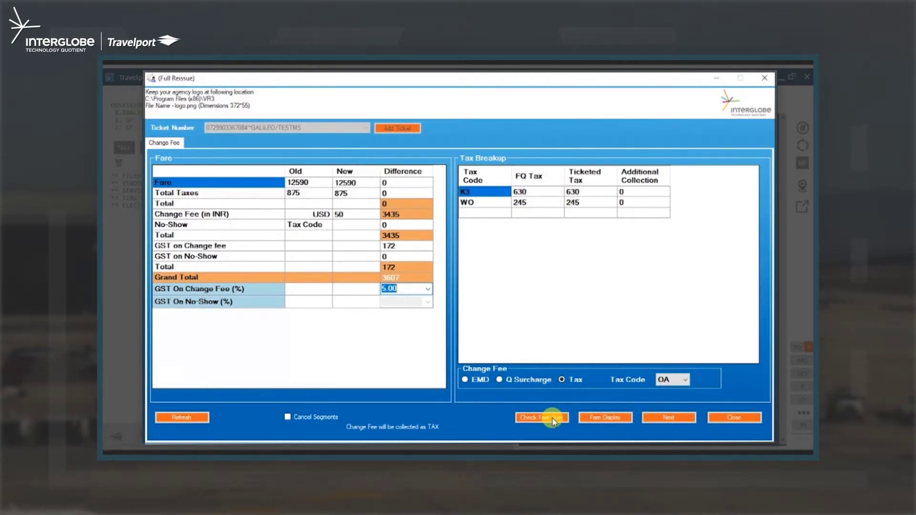
left_click(551, 419)
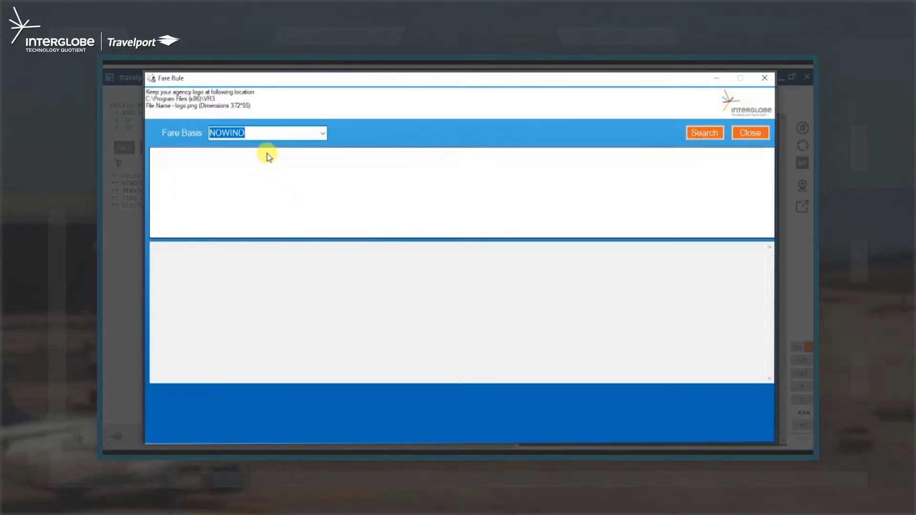
left_click(712, 136)
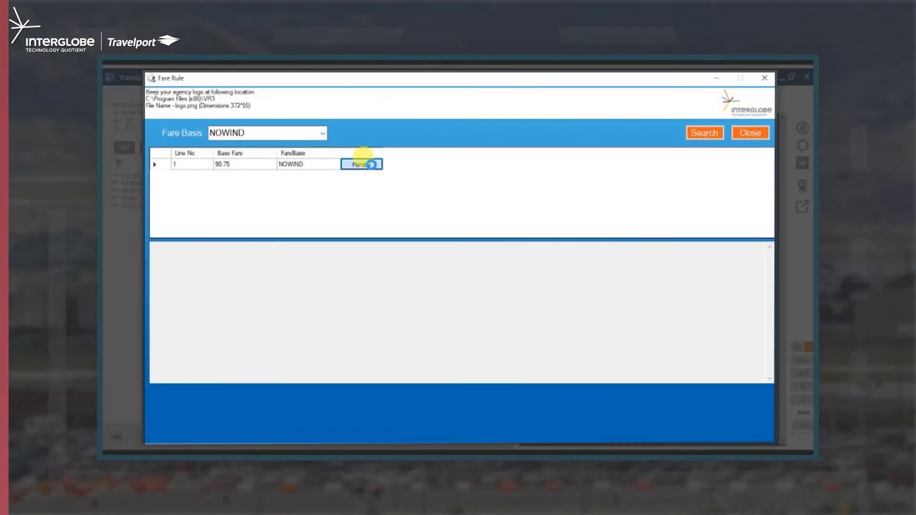
left_click(361, 163)
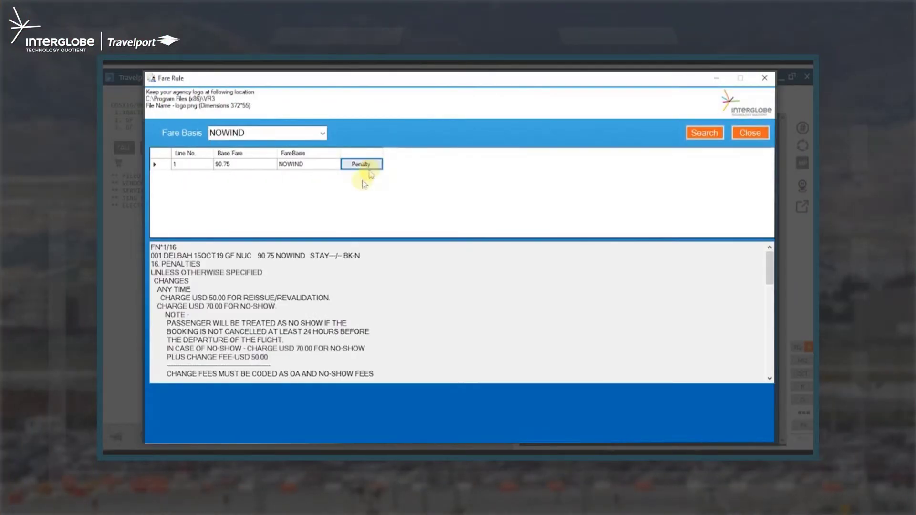
scroll(311, 348, "down", 1)
scroll(312, 356, "down", 1)
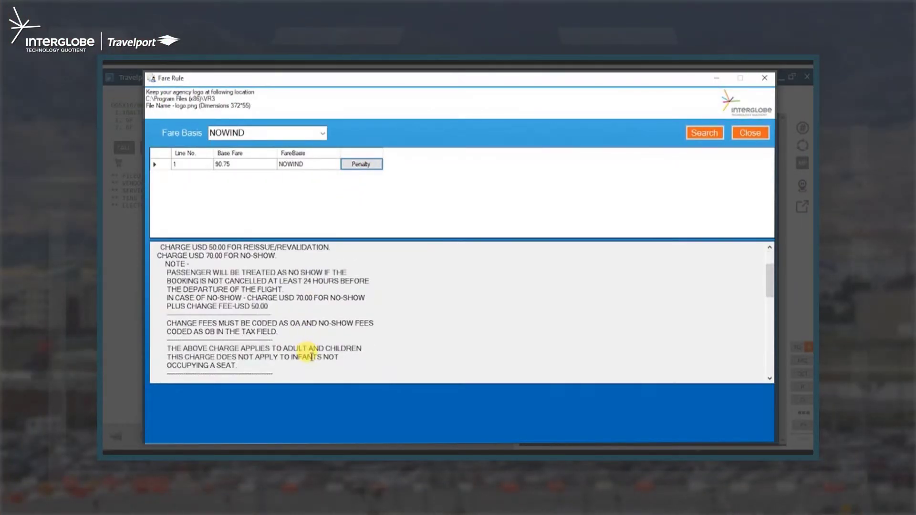
scroll(311, 355, "down", 1)
- Close the NOWIND fare rules and review the ticket's fare display, keeping the 3607 total
left_click(750, 133)
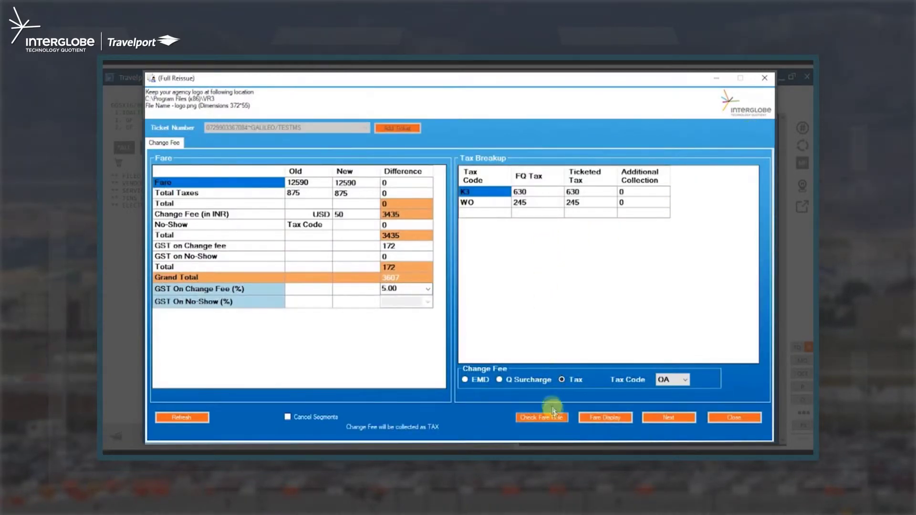
left_click(607, 419)
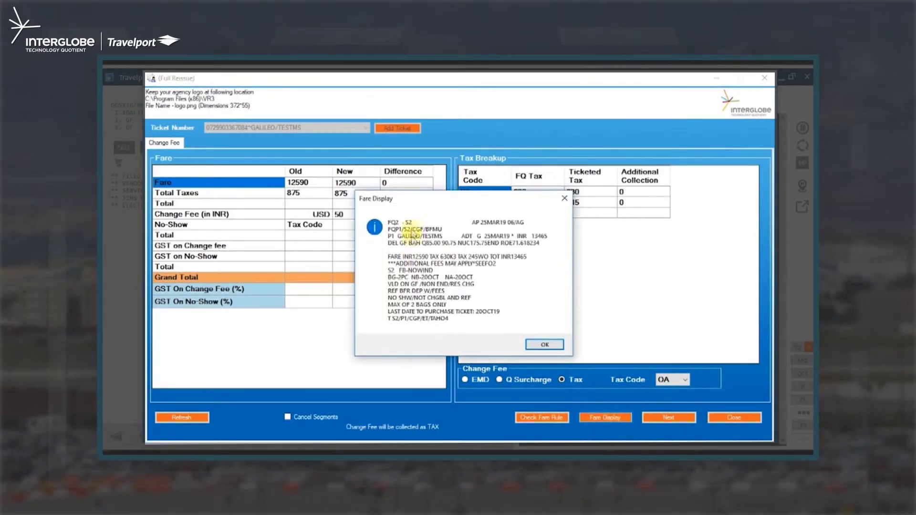
left_click(540, 345)
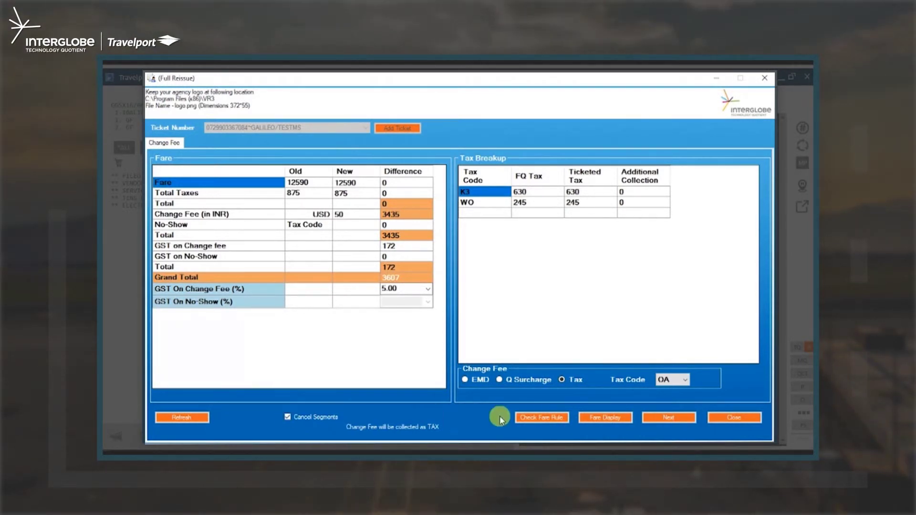
- Mark segment 1, the 15-Oct-2019 DEL–BAH flight, for cancellation and confirm it
left_click(672, 417)
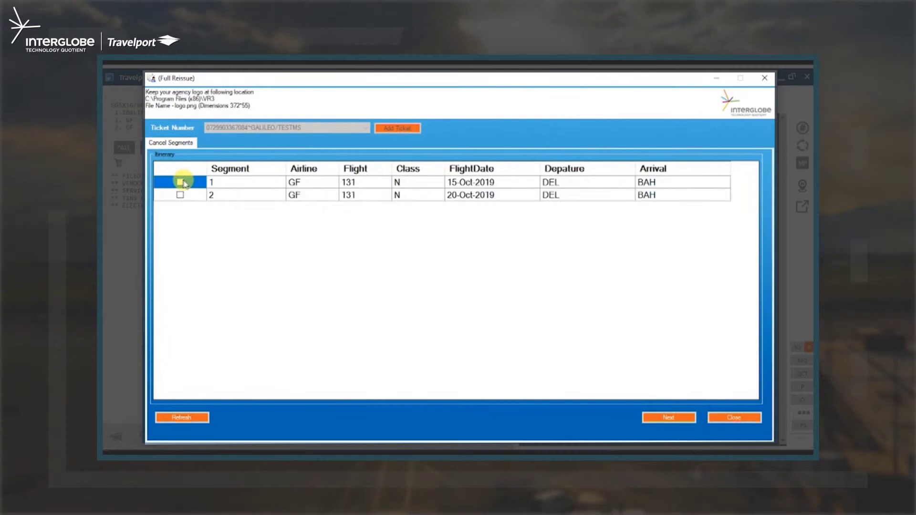
left_click(181, 183)
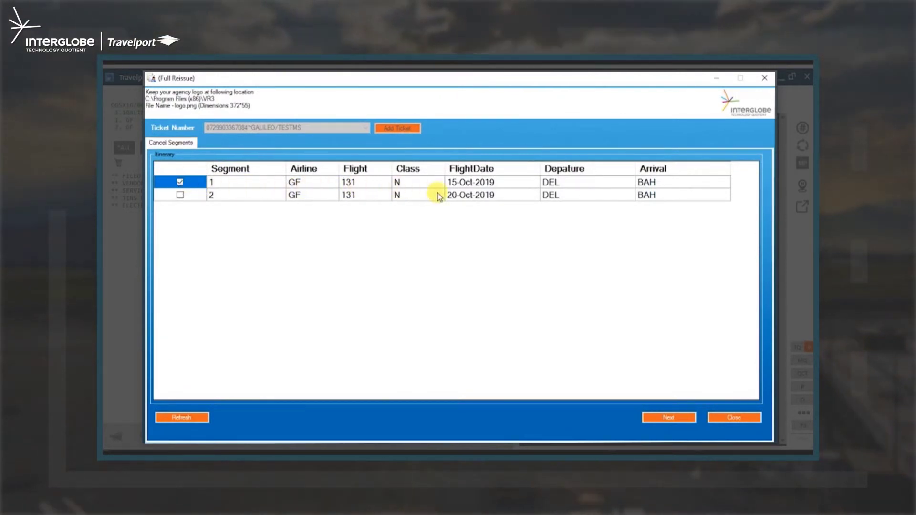
left_click(651, 417)
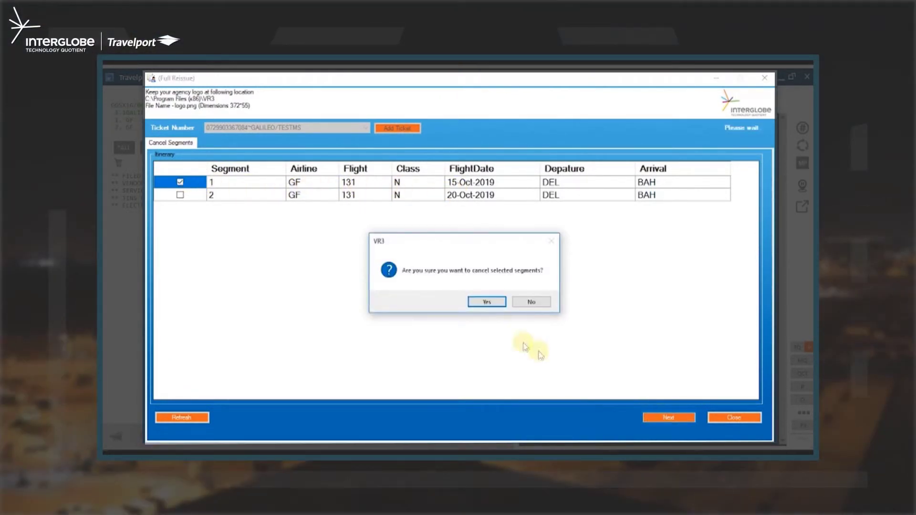
left_click(486, 301)
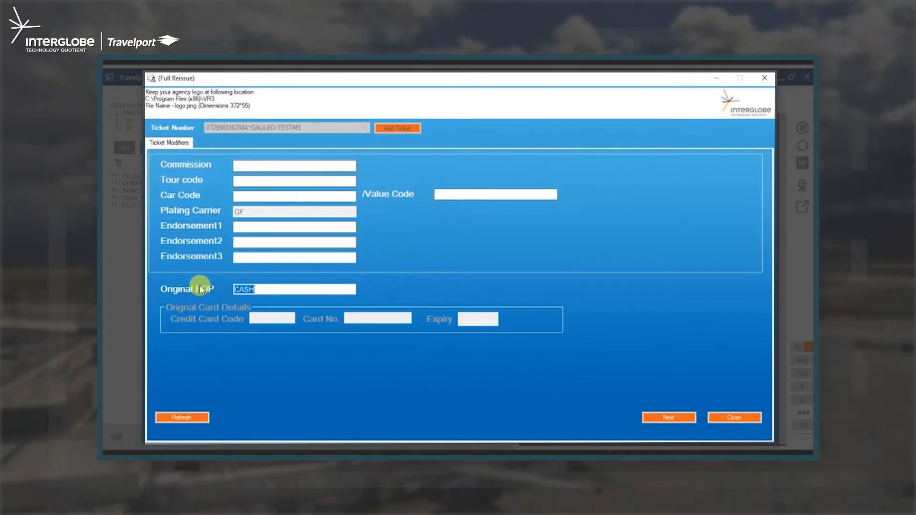
left_click(661, 418)
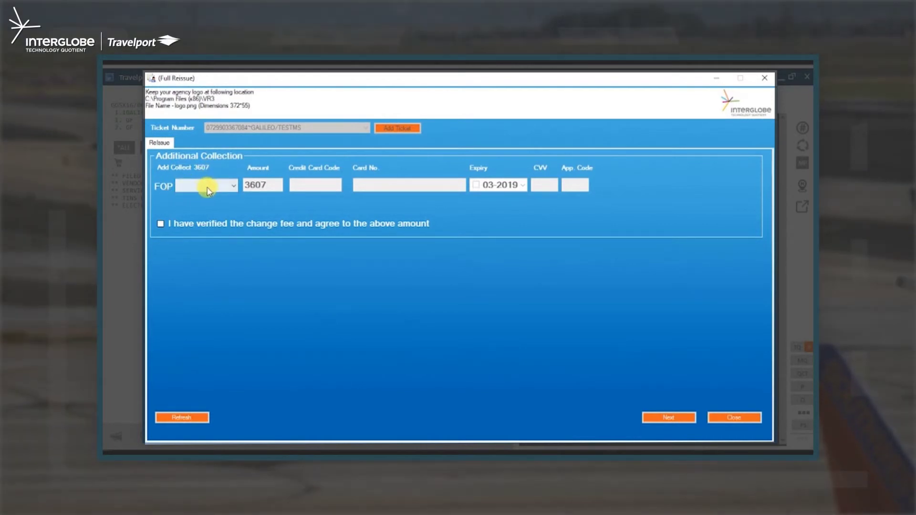
- Collect the 3607 difference in Cash and confirm the reissue to generate the e-ticket
left_click(233, 186)
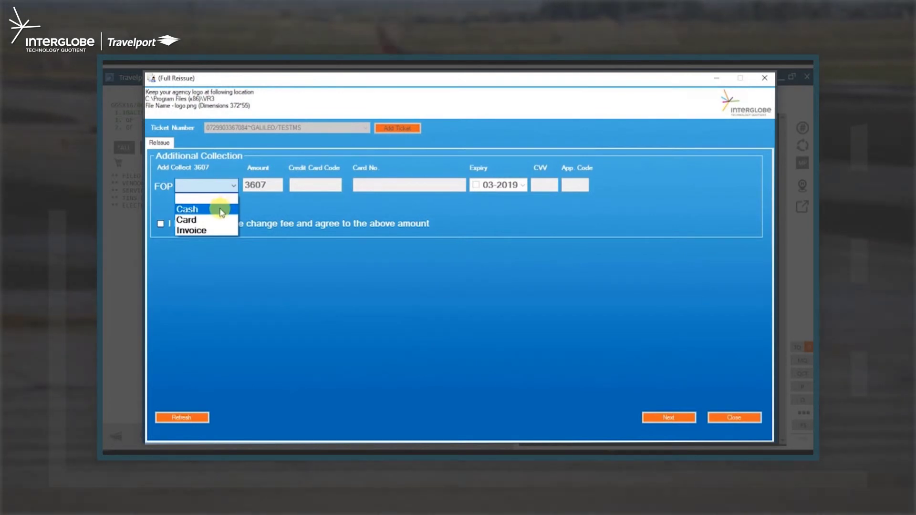
left_click(219, 210)
left_click(665, 416)
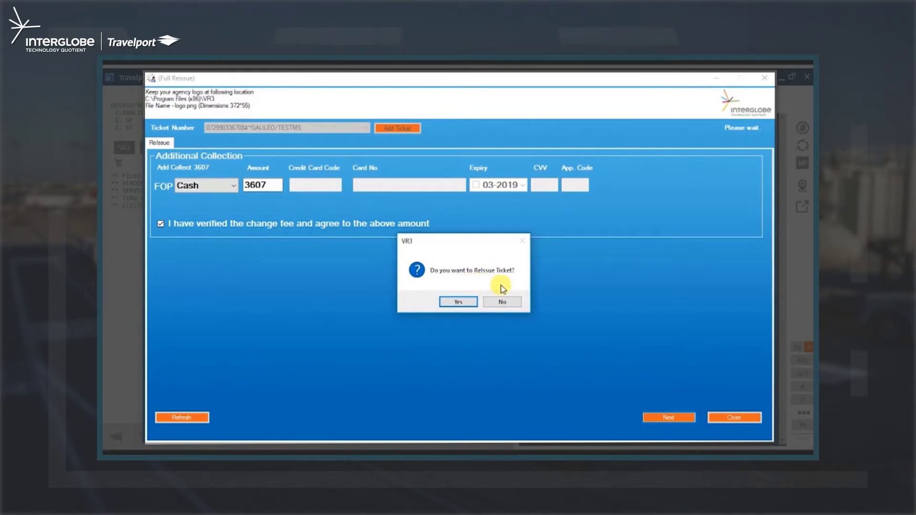
left_click(466, 304)
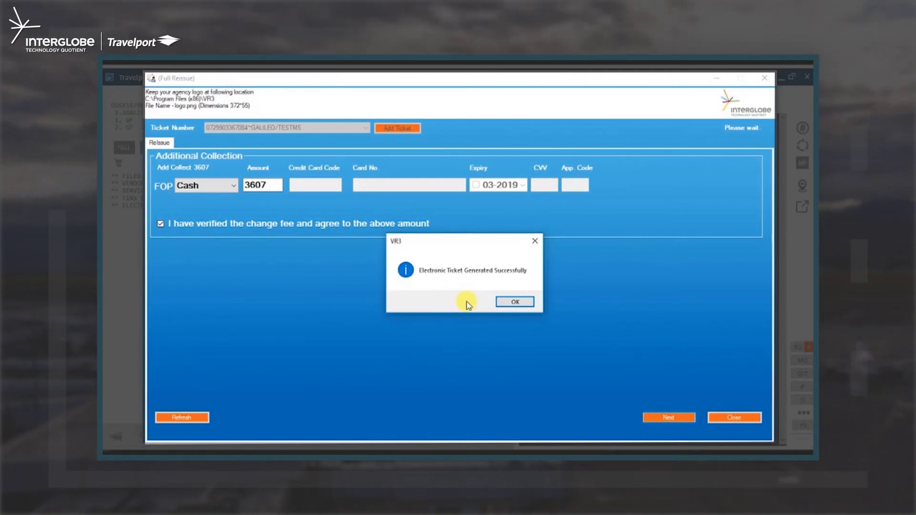
left_click(515, 302)
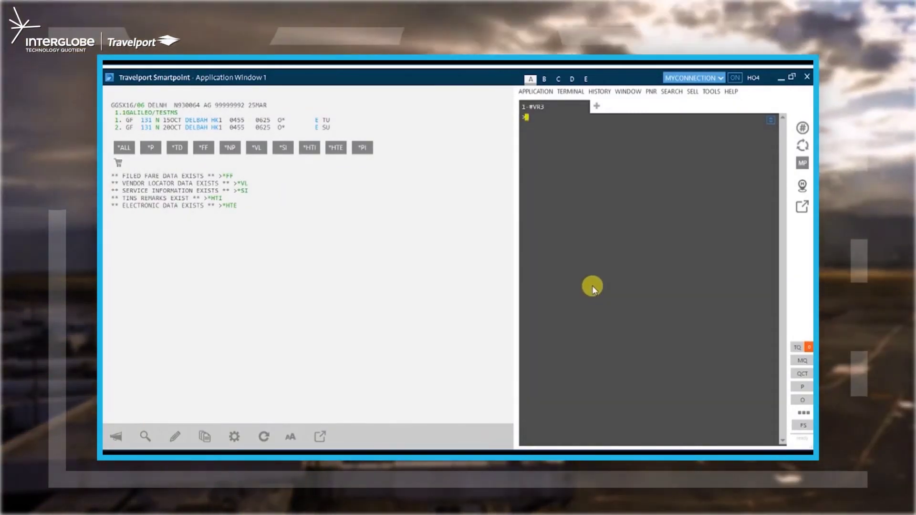
type("IR")
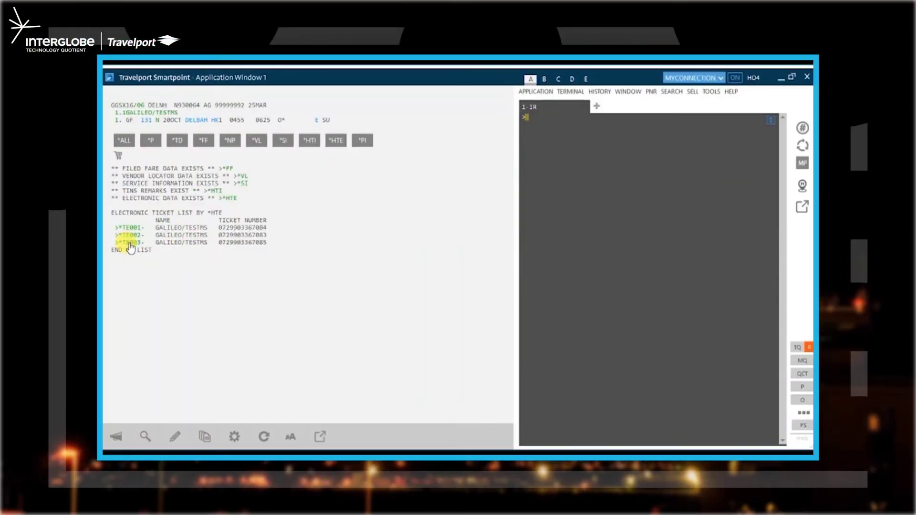
left_click(134, 229)
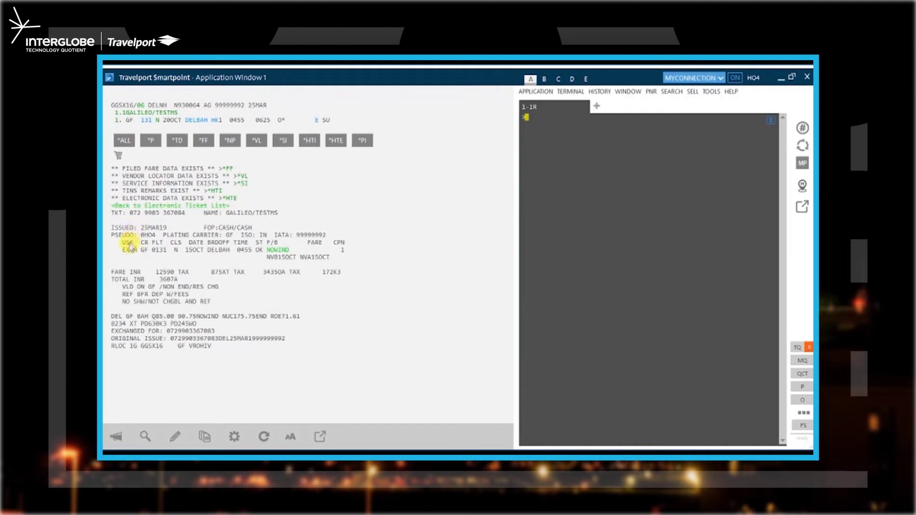
left_click(158, 207)
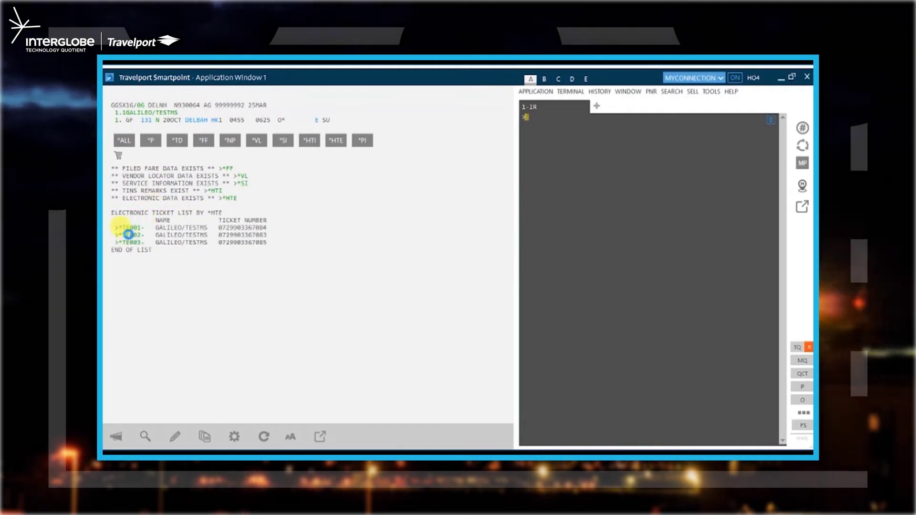
left_click(128, 236)
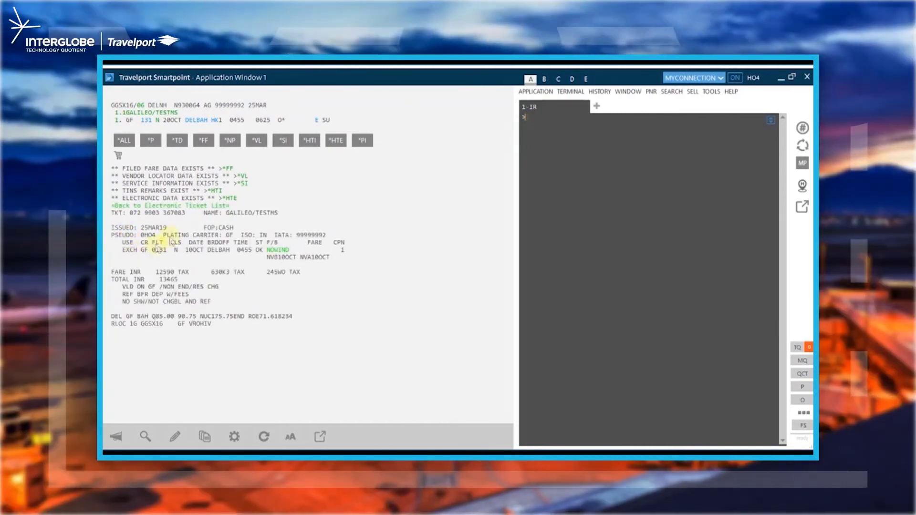
left_click(175, 206)
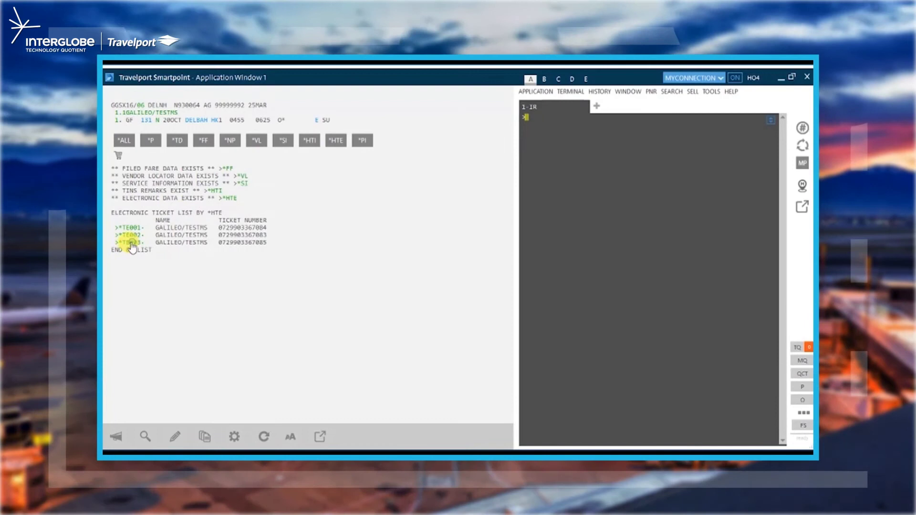
left_click(130, 241)
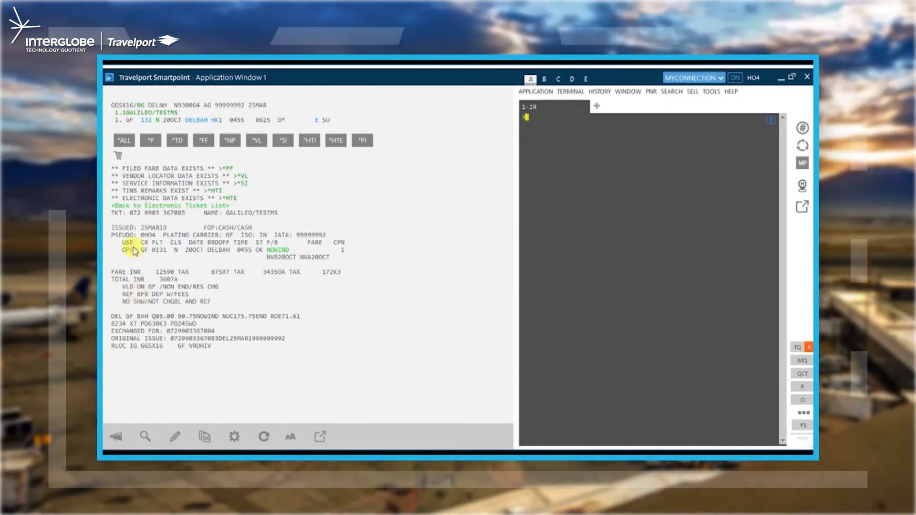
left_click(164, 206)
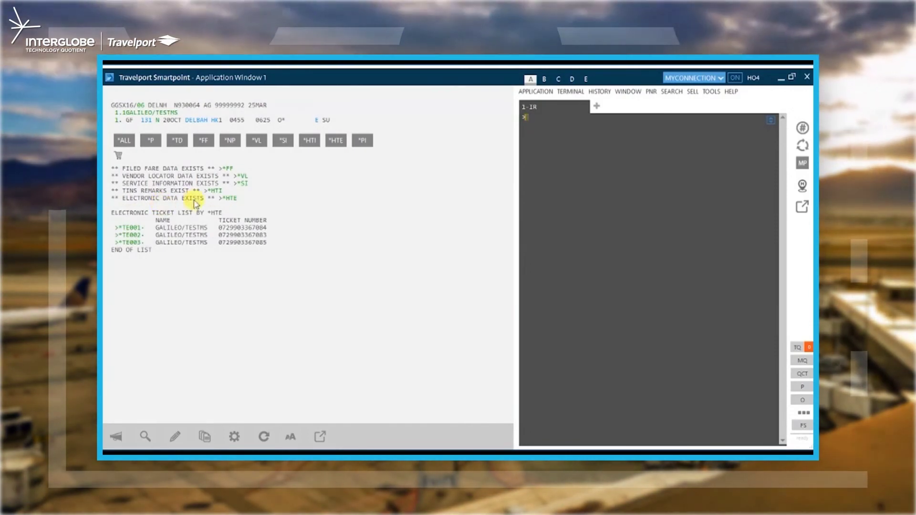